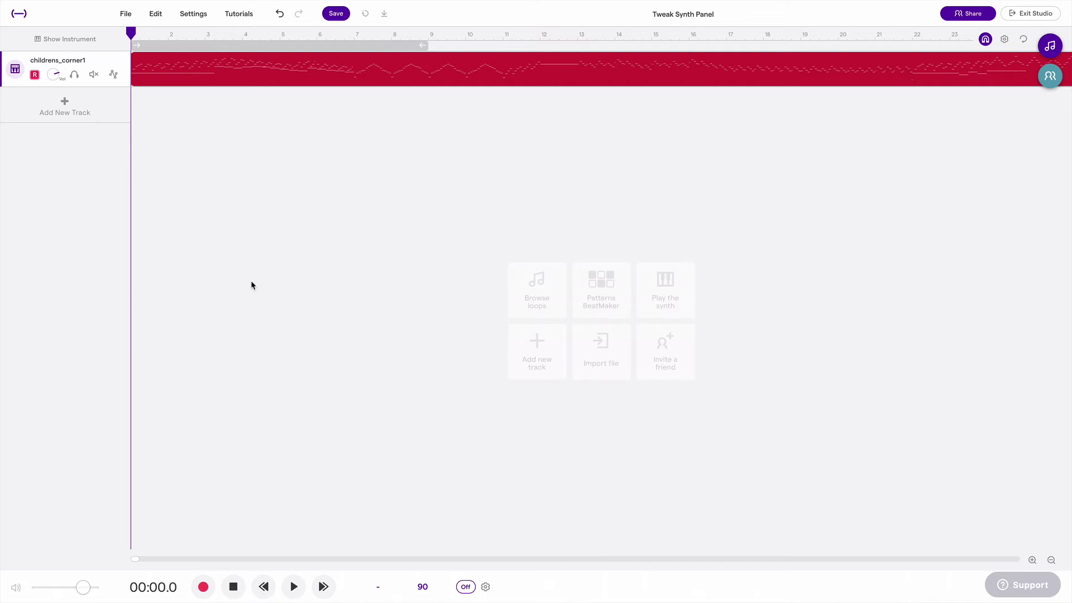
Add a new synthesizer track and show the Tweak controls of its instrument.
left_click(59, 114)
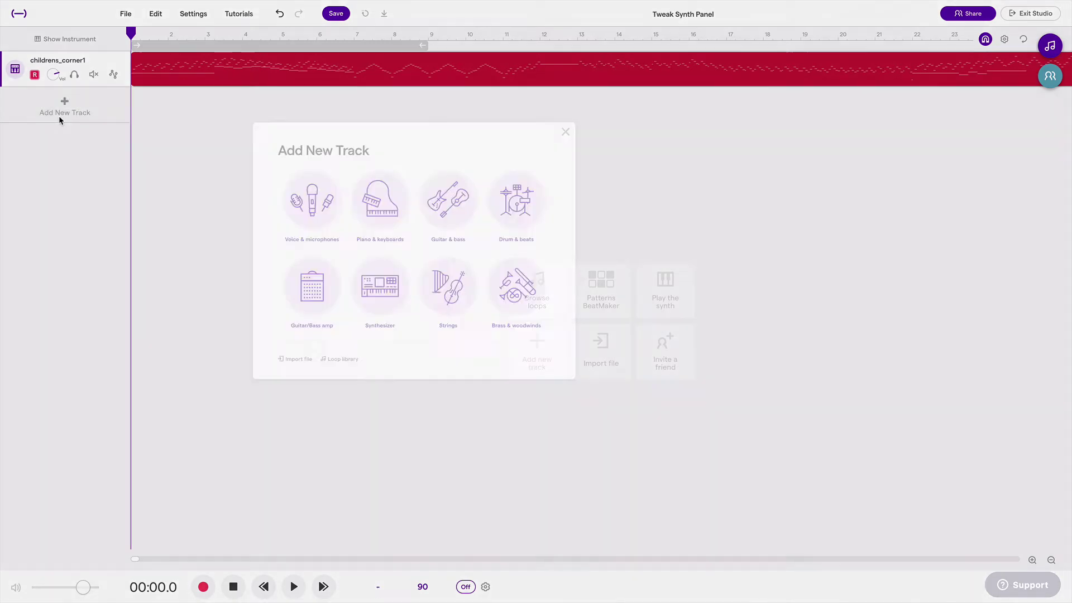
left_click(486, 364)
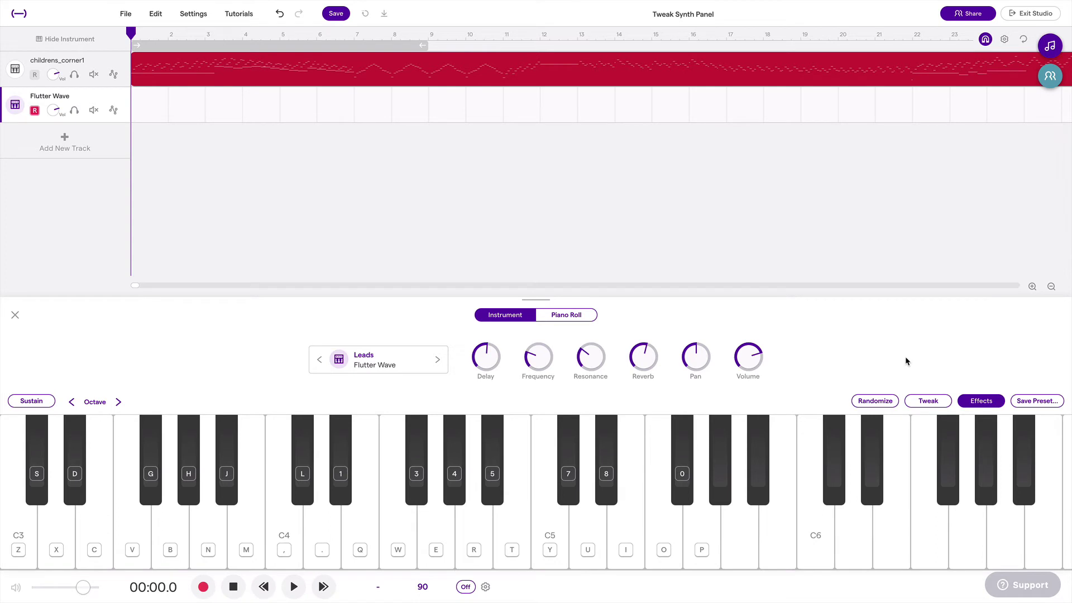
left_click(928, 400)
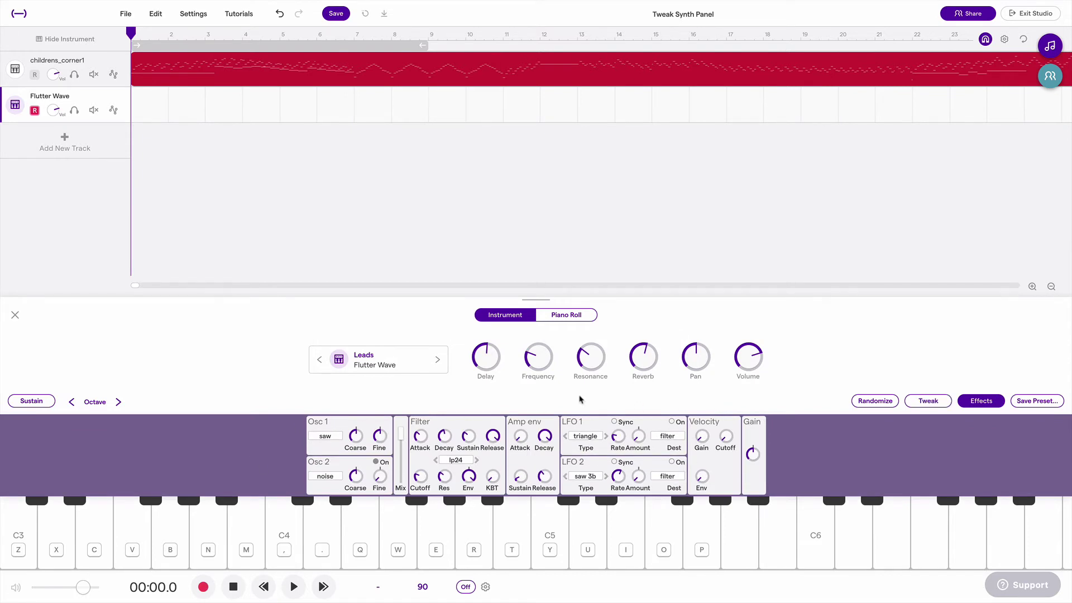
Select the childrens_corner1 track and play its opening bars, stopping playback after listening.
left_click(14, 77)
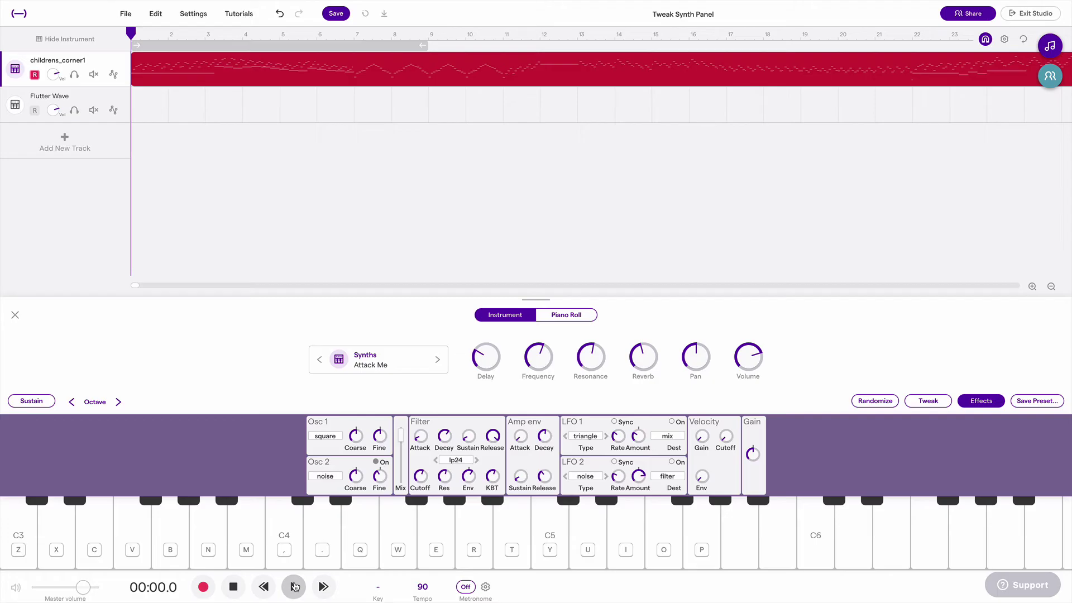
left_click(42, 584)
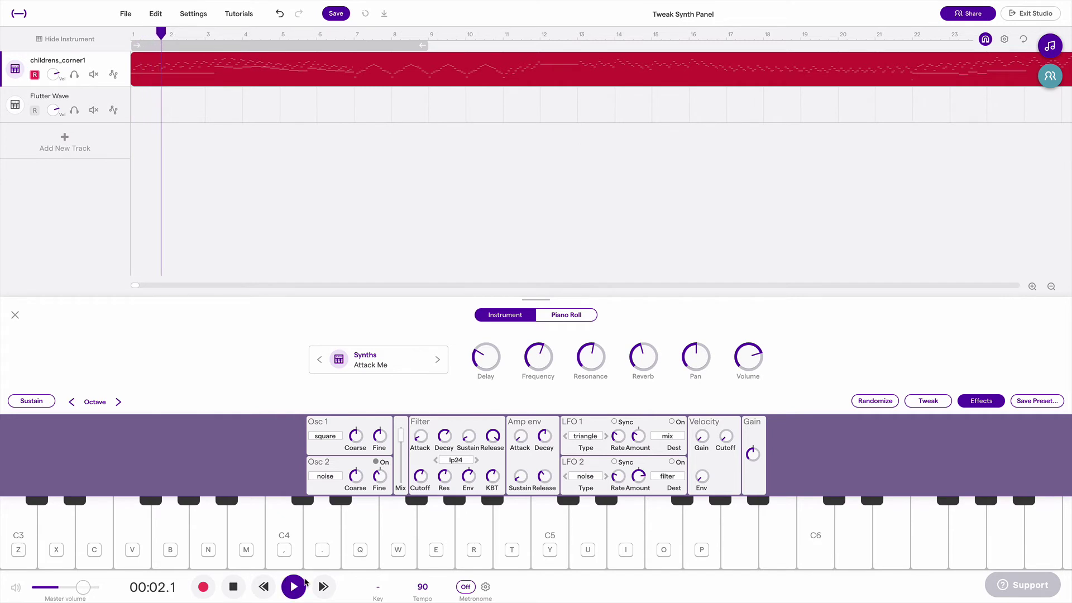
left_click(234, 590)
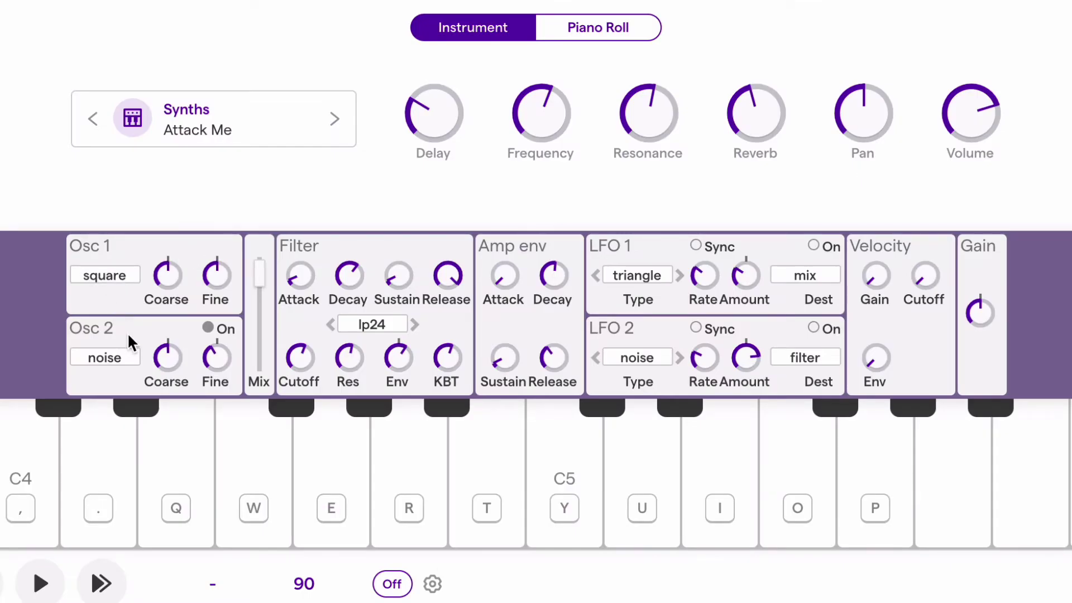
Try the hp12 and bp filter types on the Attack Me synth, playing the track with each.
left_click(399, 328)
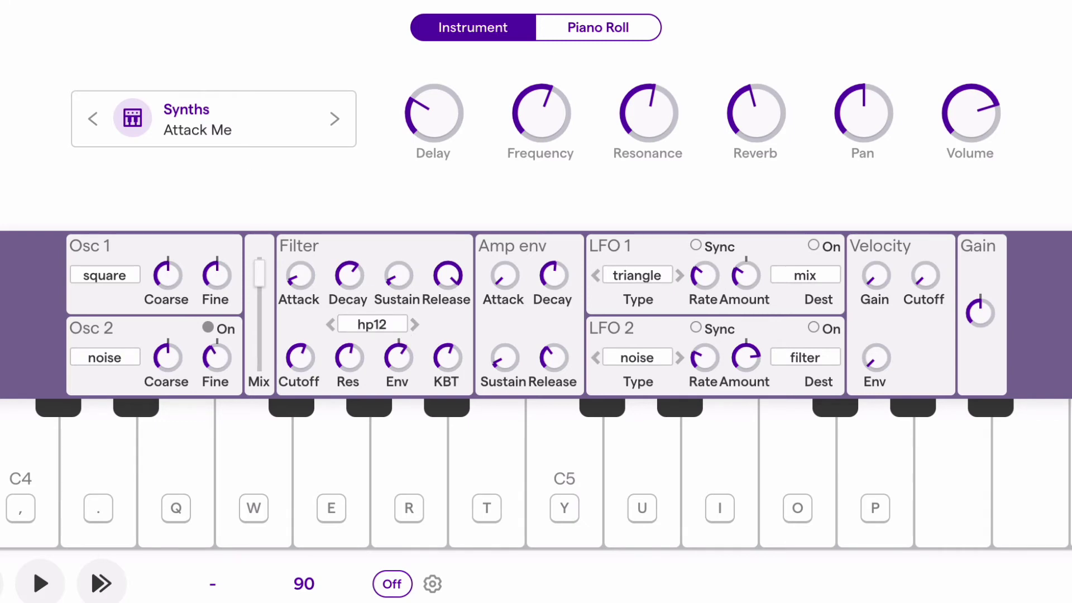
key("space")
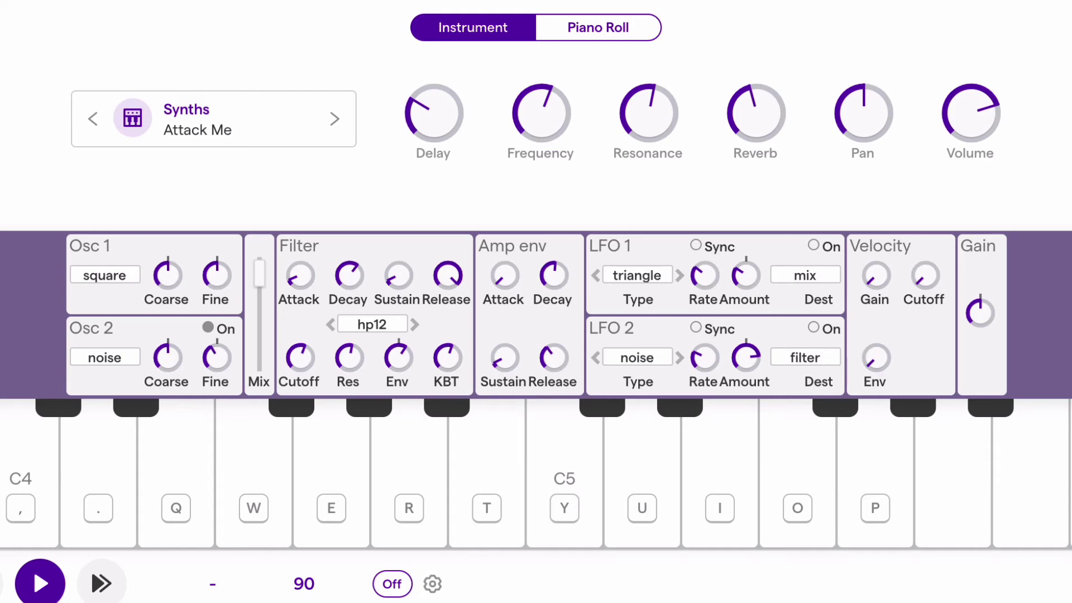
key("space")
left_click(392, 329)
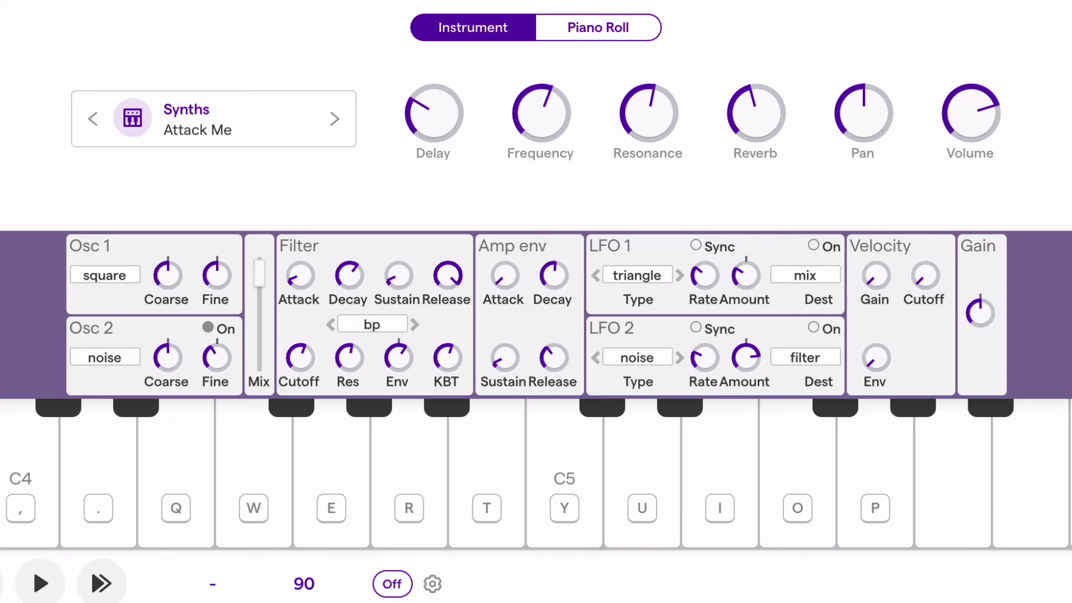
key("space")
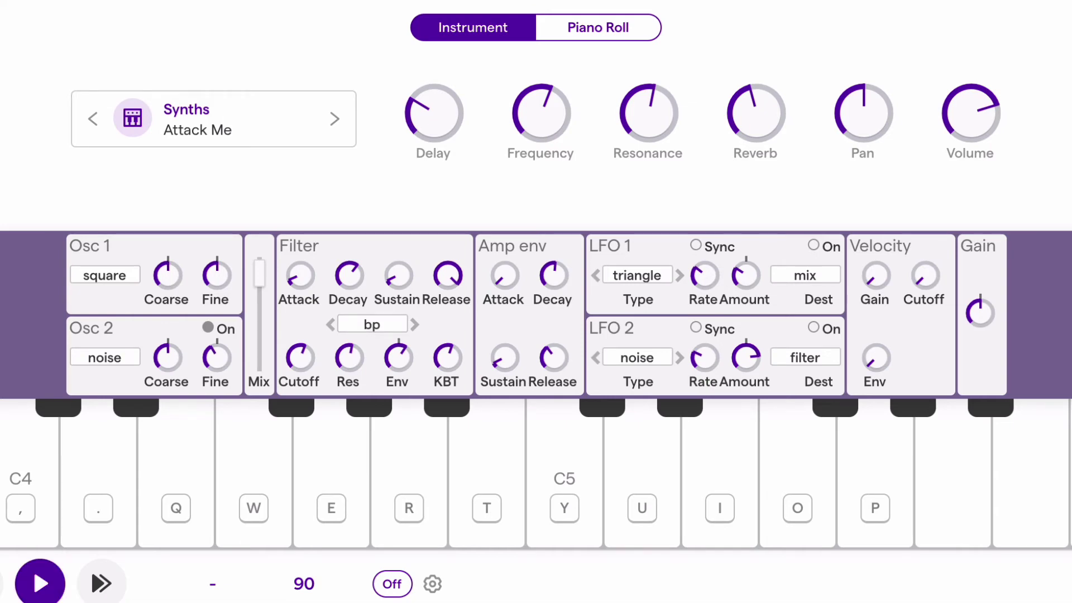
Lower the filter cutoff to about the middle of its range and set the filter type to lp24.
mouse_move(301, 362)
left_mouse_down()
mouse_move(290, 455)
mouse_move(299, 357)
left_mouse_up()
left_click(414, 325)
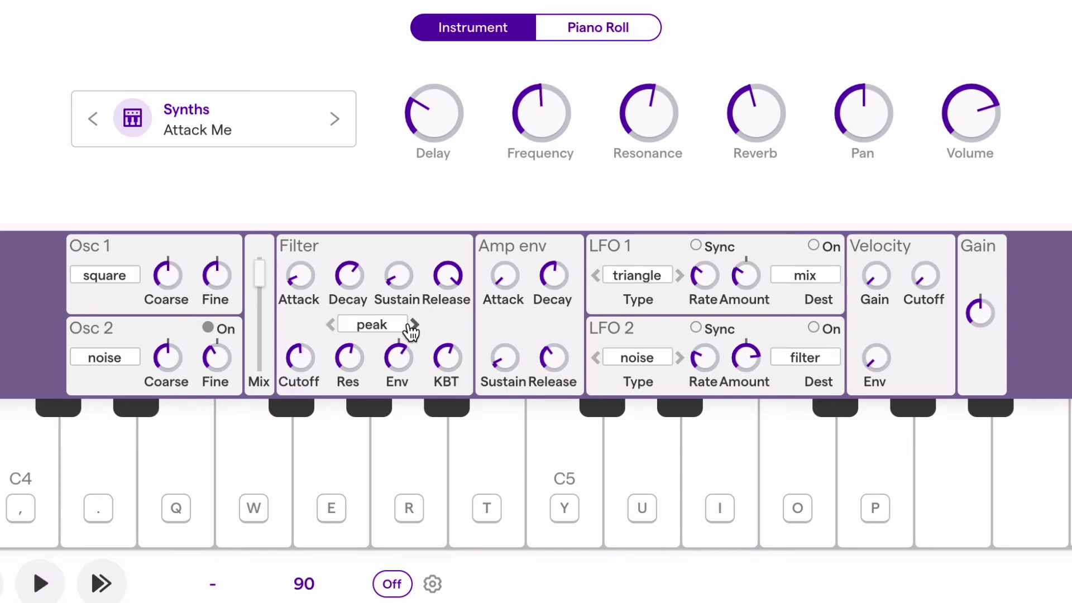
left_click(405, 326)
left_click(405, 333)
Try the amp envelope's Attack during playback, keep it at minimum, and lower the Decay to a short setting.
key("space")
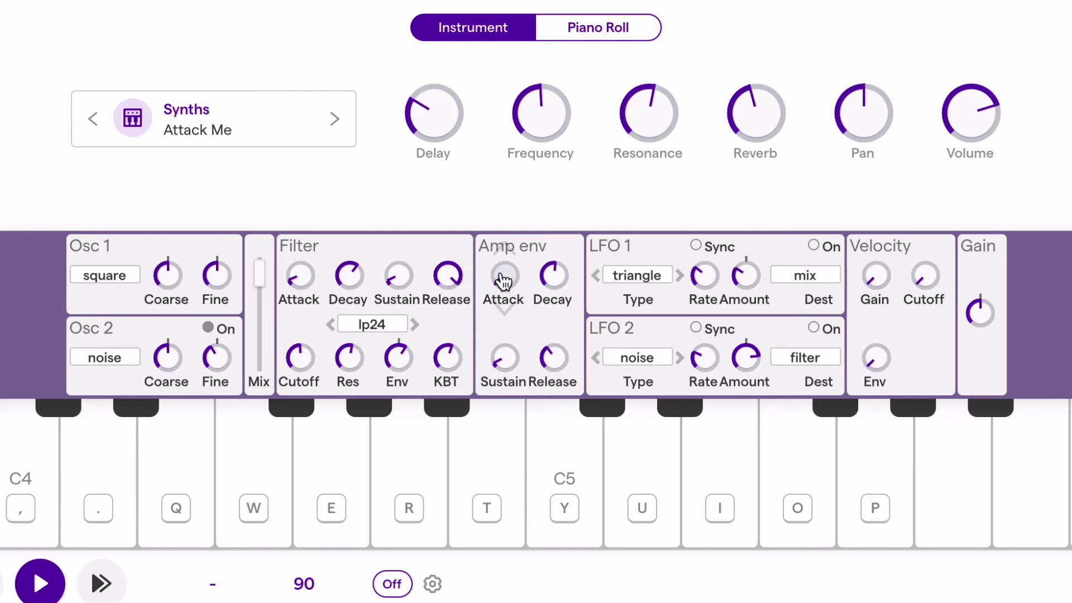
left_click_drag(503, 269, 508, 314)
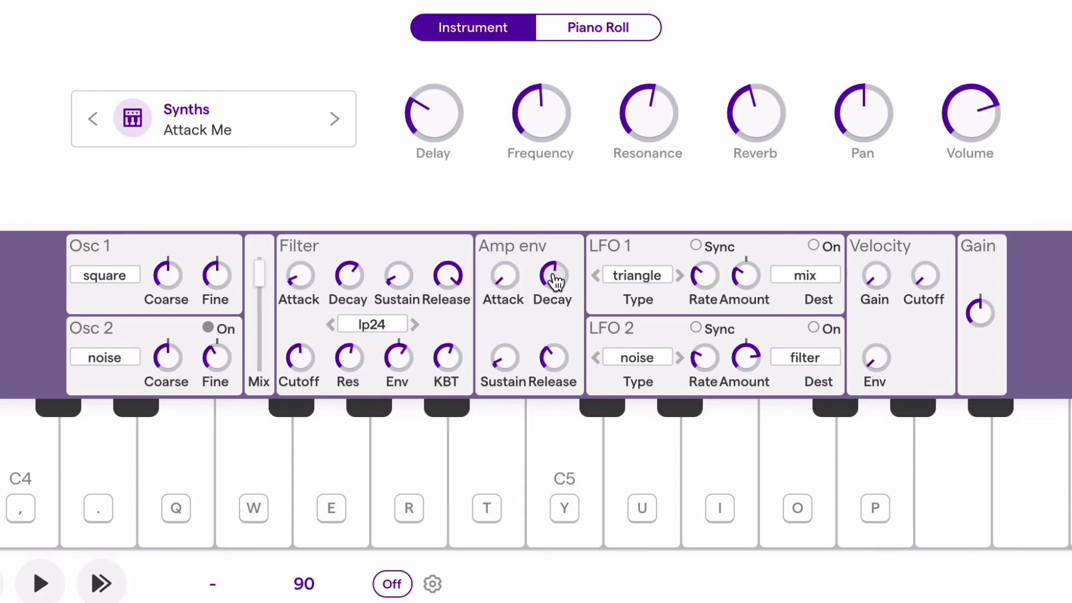
key("space")
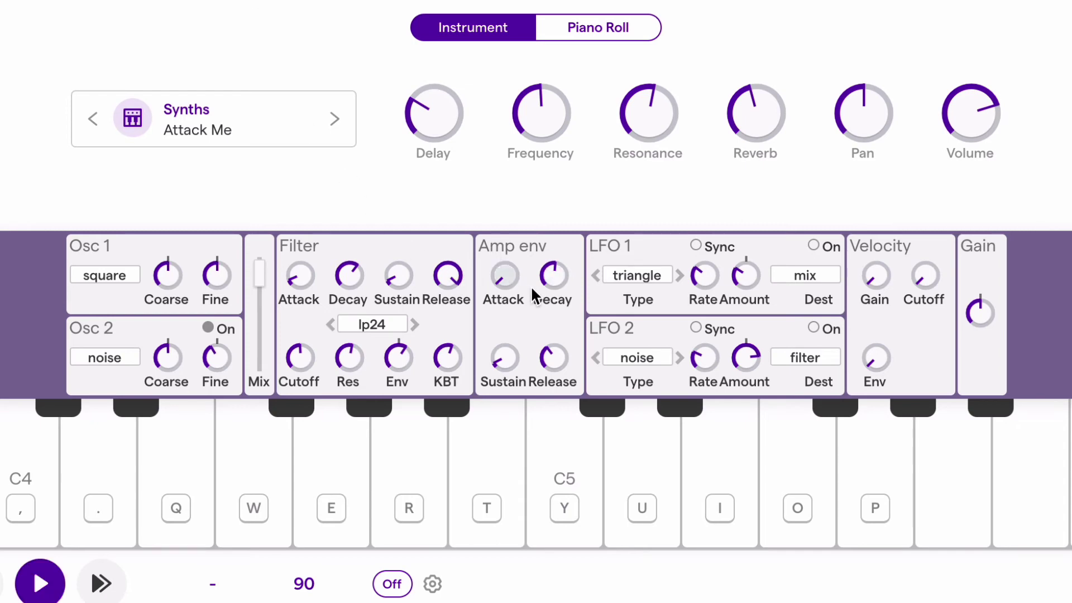
left_click_drag(554, 288, 575, 469)
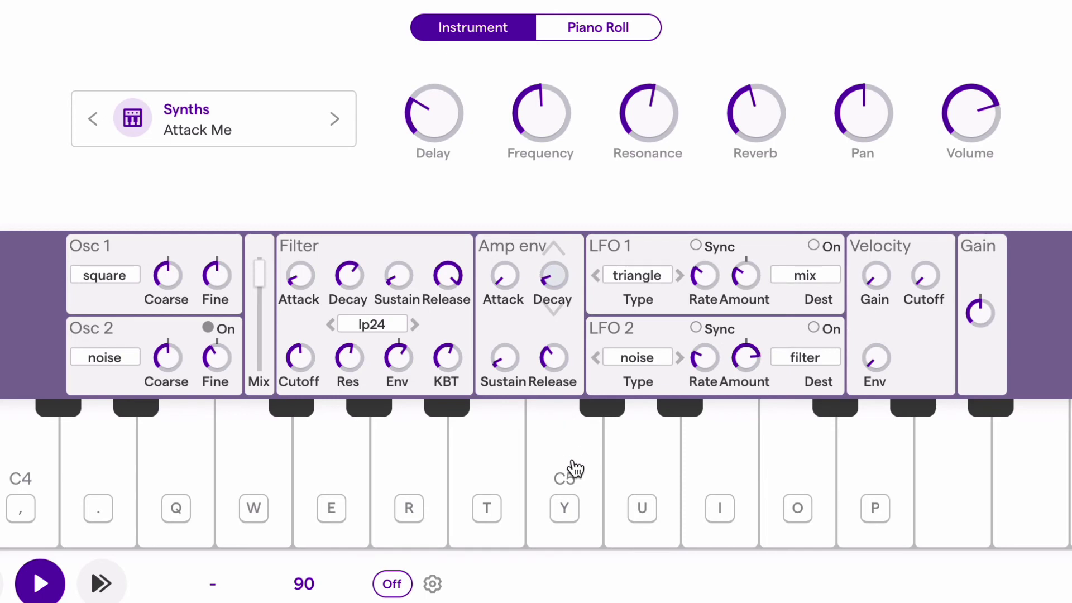
left_click_drag(575, 468, 578, 428)
Compare high and low amp envelope Decay and Sustain during playback, settling on a low Decay and a medium Sustain.
left_click_drag(503, 364, 485, 106)
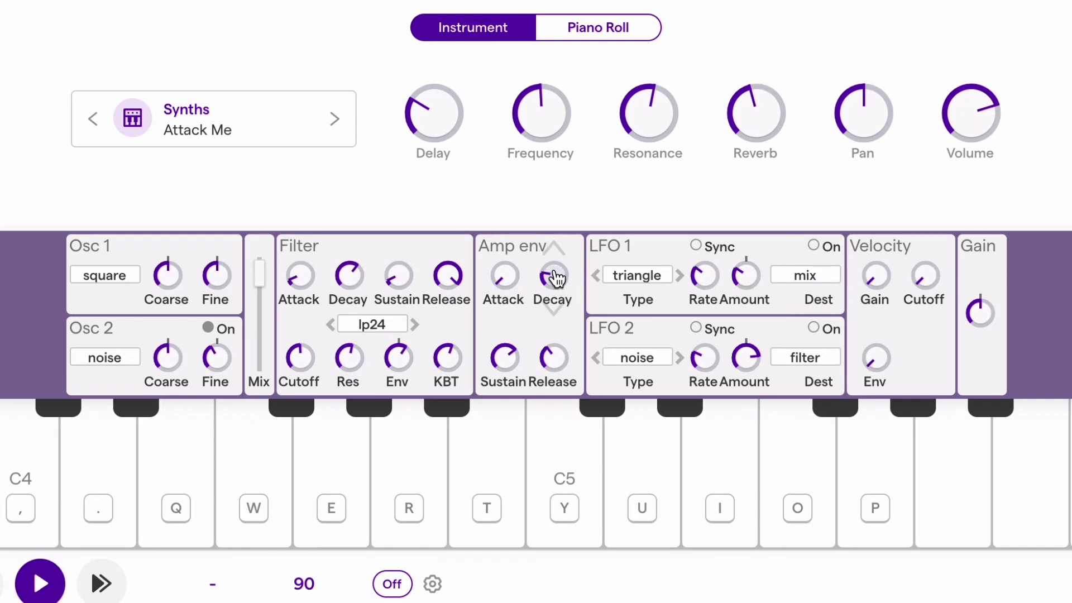
left_click_drag(556, 265, 571, 89)
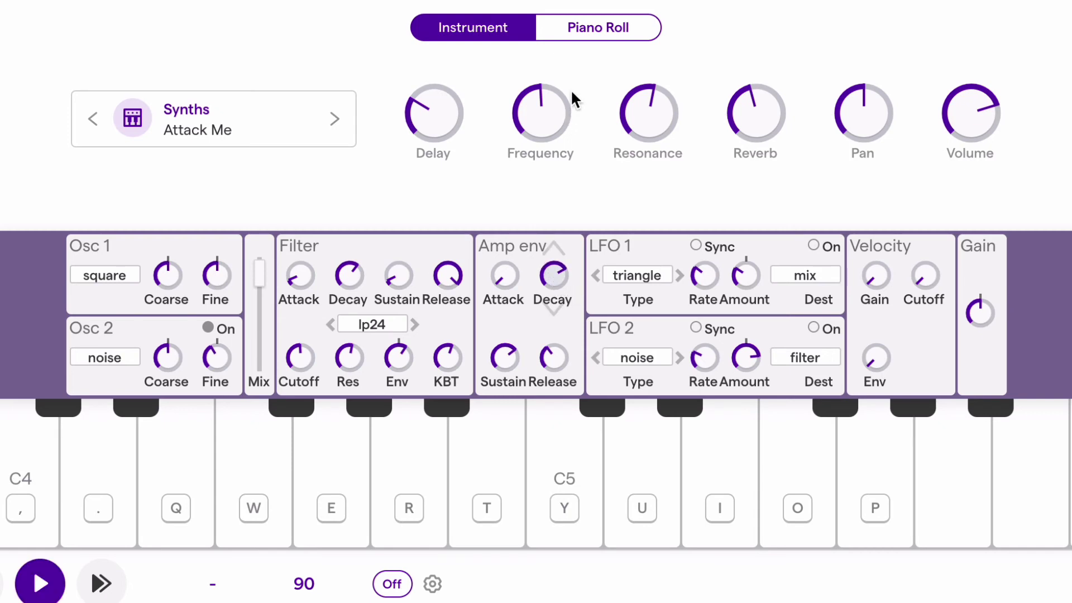
left_click_drag(557, 255, 564, 471)
left_click_drag(566, 284, 507, 421)
left_click_drag(502, 354, 516, 454)
left_click_drag(513, 444, 540, 212)
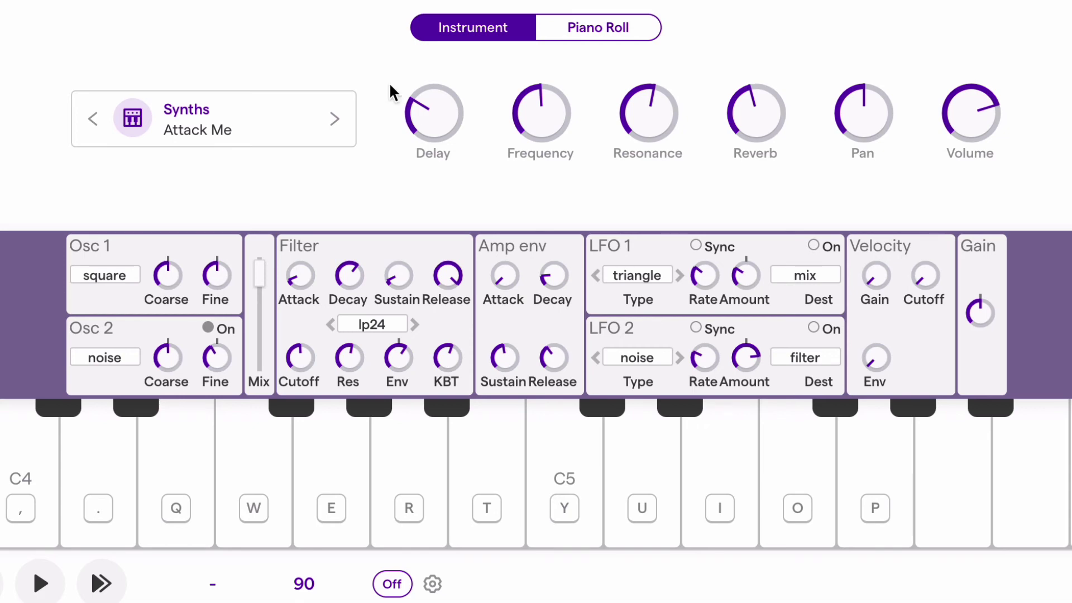
Compare long and short amp envelope Release settings, settling on a low Release.
left_click_drag(554, 336, 536, 173)
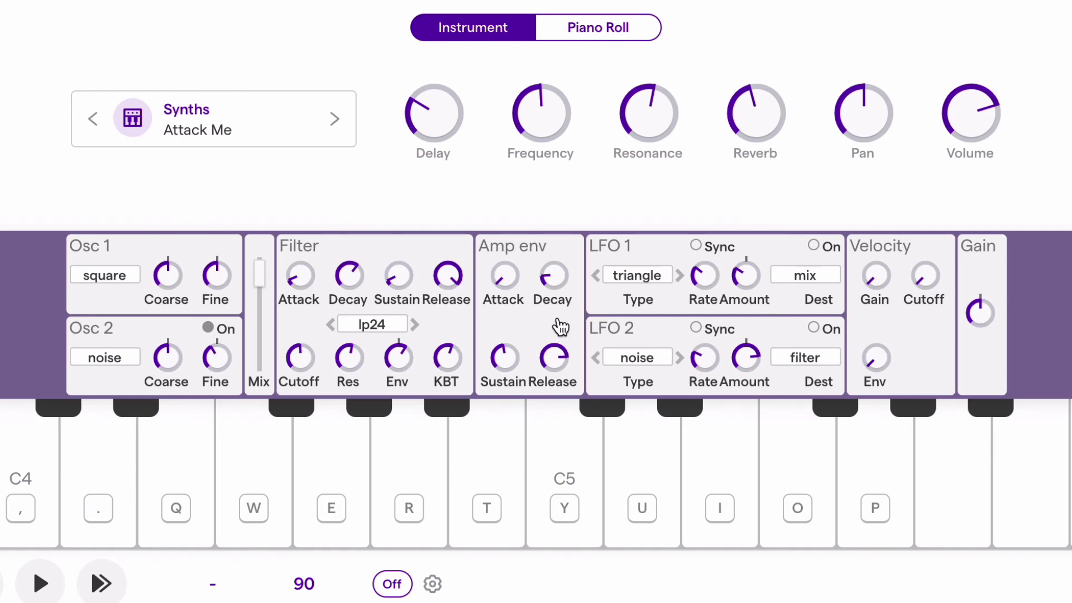
left_click_drag(555, 361, 556, 594)
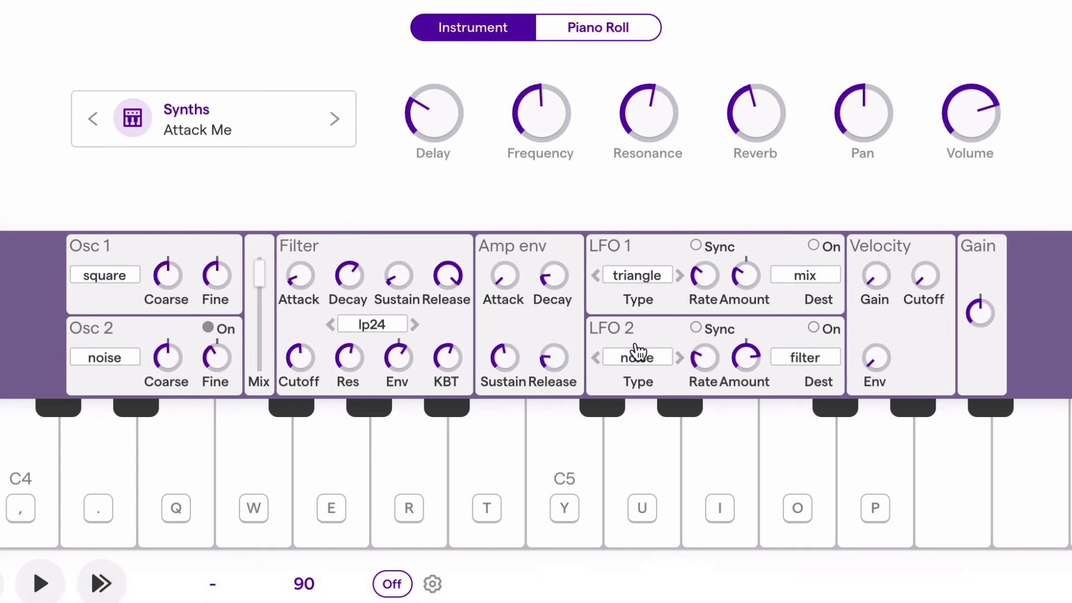
left_click_drag(553, 362, 570, 459)
left_click(557, 366)
left_click_drag(556, 365, 554, 343)
Cycle LFO 1 through its available waveform types and return it to triangle.
left_click(651, 280)
left_click(651, 279)
left_click(652, 281)
left_click(654, 282)
left_click(654, 282)
left_click(653, 281)
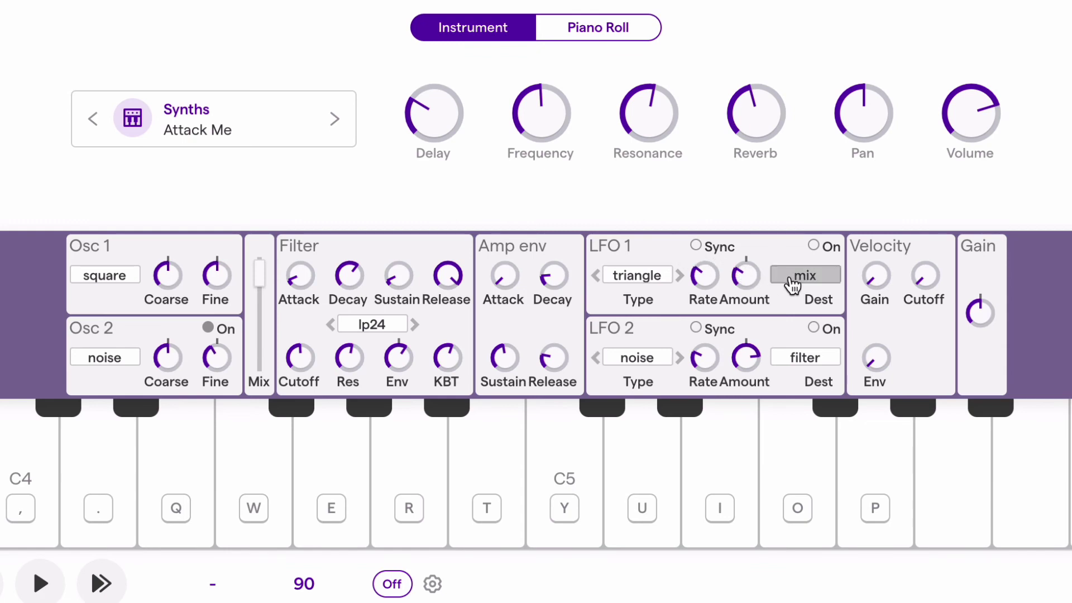
Route LFO 1 to the amp destination, turn it on, and raise its Amount to maximum.
left_click(830, 284)
left_click(830, 284)
left_click(814, 246)
left_click_drag(741, 194, 736, 6)
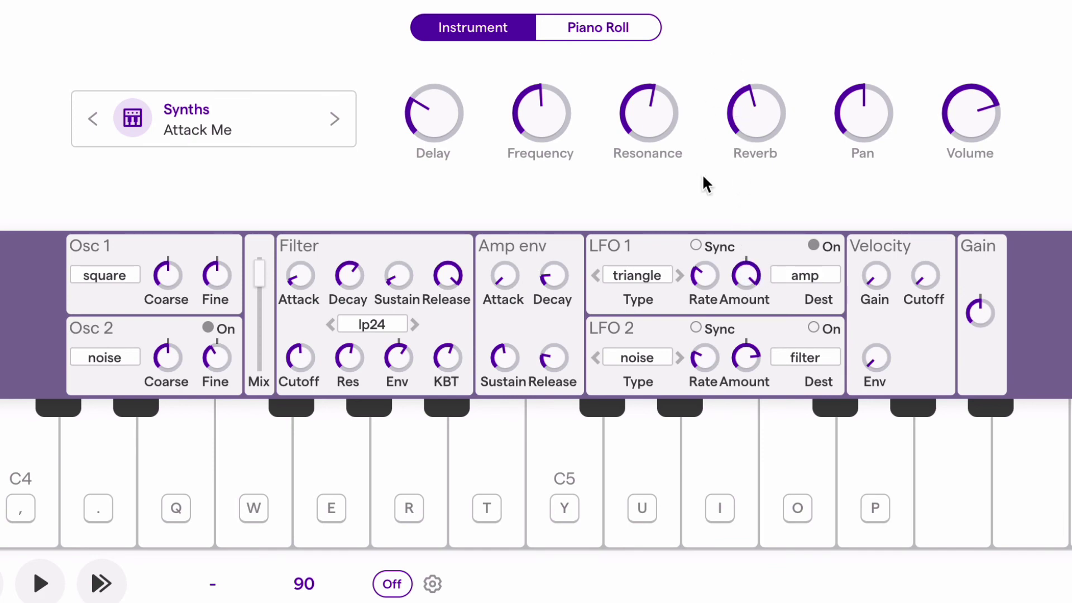
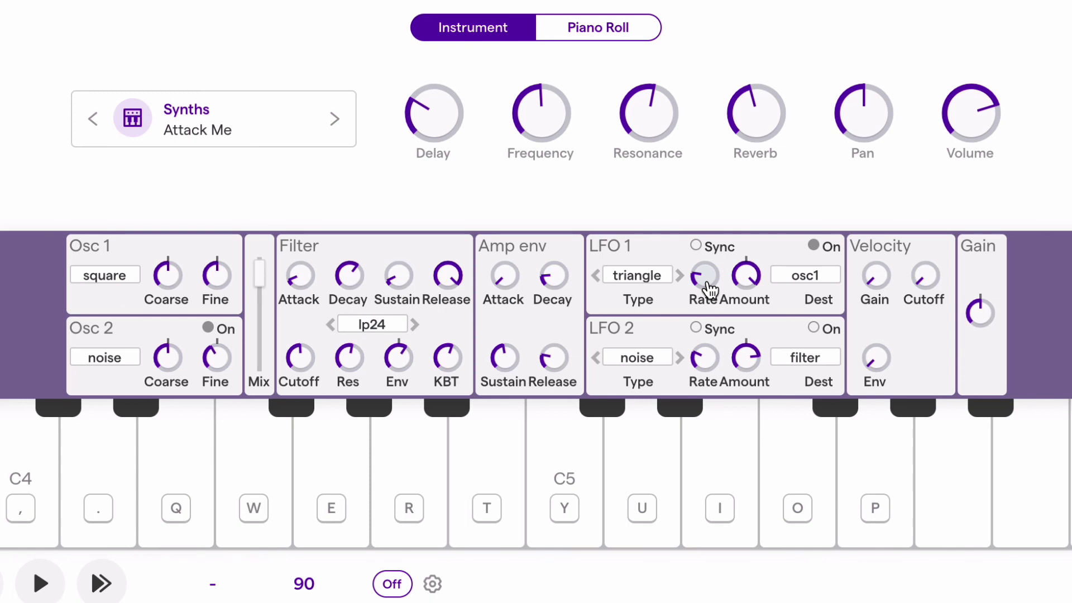
Raise LFO 1's Rate slightly and set its destination to osc2.
left_click_drag(710, 291, 714, 244)
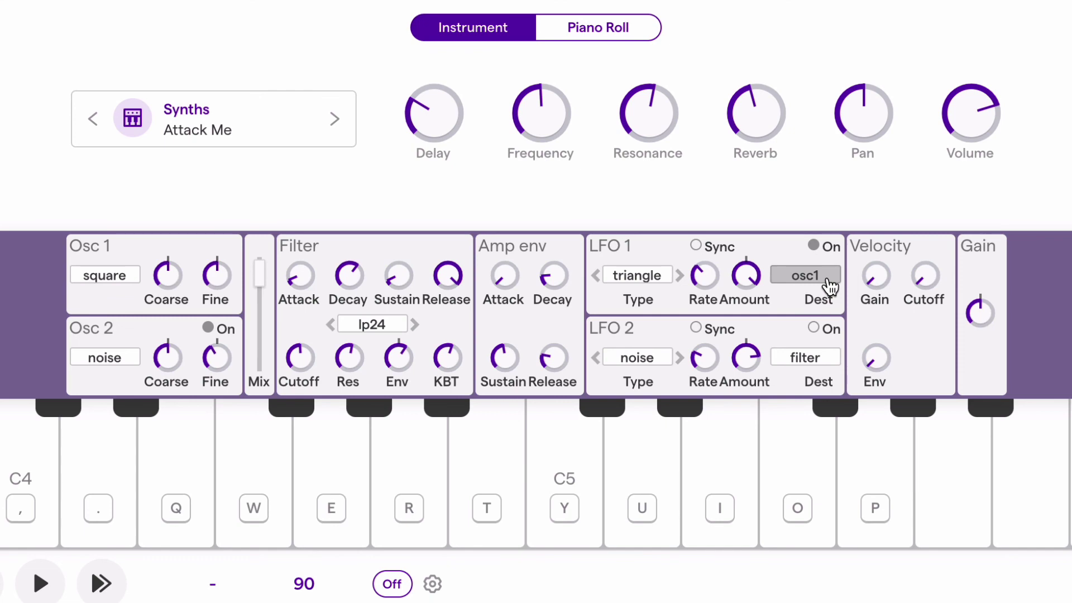
left_click(829, 282)
left_click(828, 283)
left_click(831, 285)
left_click(830, 285)
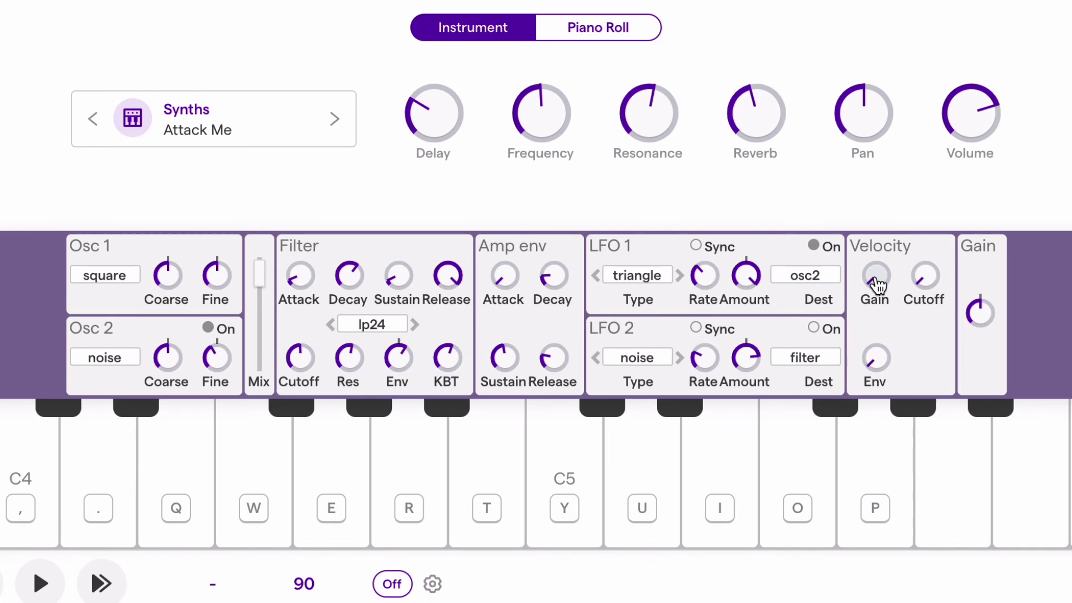
Try the velocity Gain and Cutoff during playback, keep both at minimum, and raise the velocity Env slightly.
key("space")
mouse_move(878, 286)
left_mouse_down()
mouse_move(860, 1)
mouse_move(882, 284)
left_mouse_up()
left_click_drag(929, 241, 924, 296)
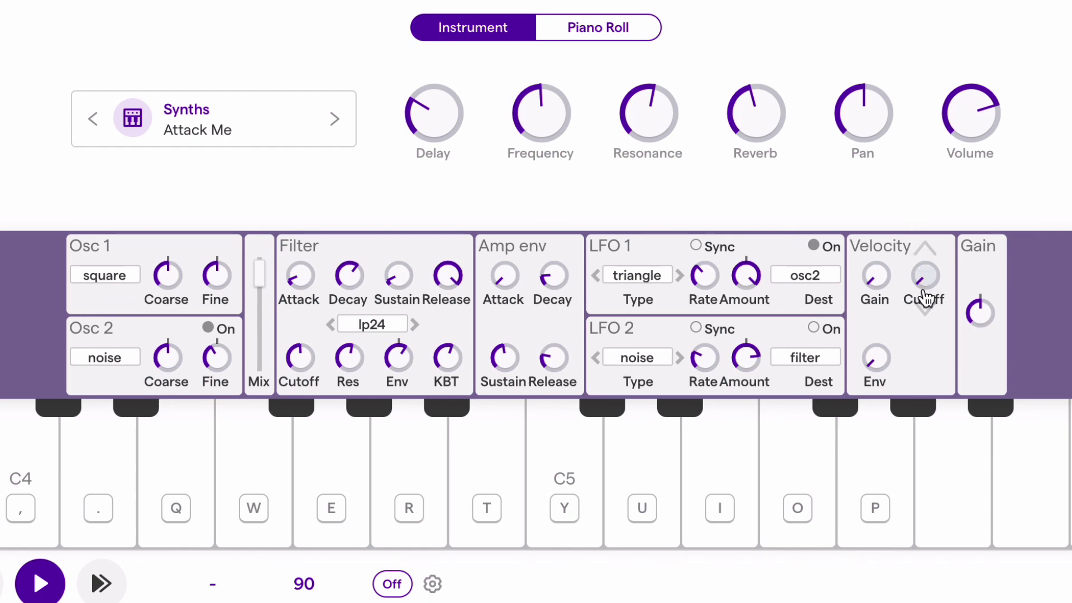
left_click_drag(875, 334, 841, 300)
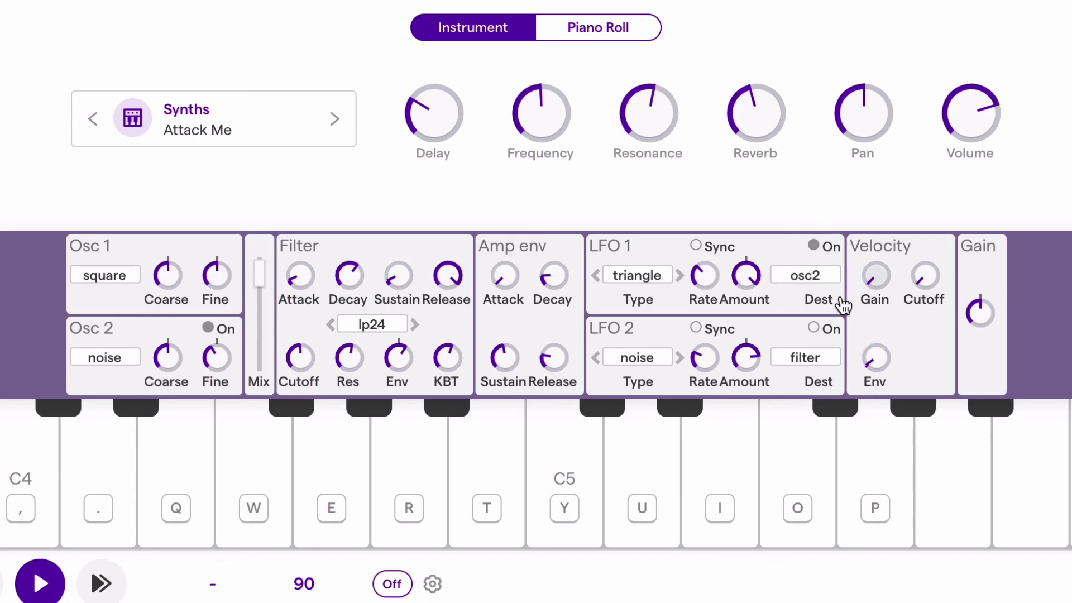